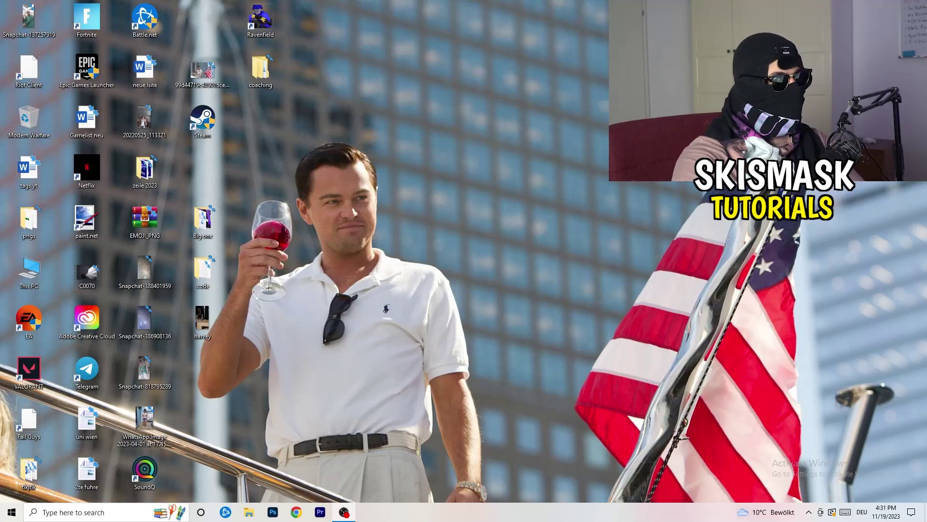
# Launch the NVIDIA Control Panel from the desktop shortcut menu
pyautogui.rightClick(498, 172)
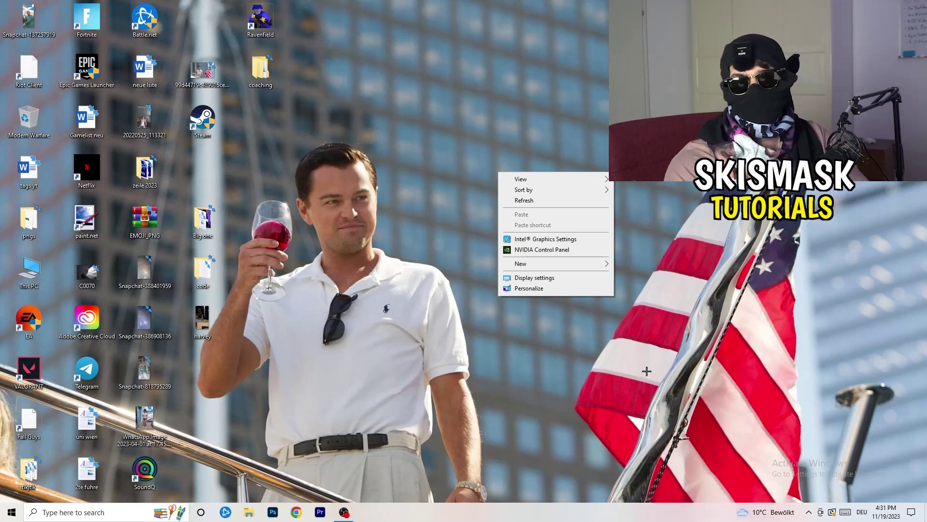
pyautogui.click(524, 249)
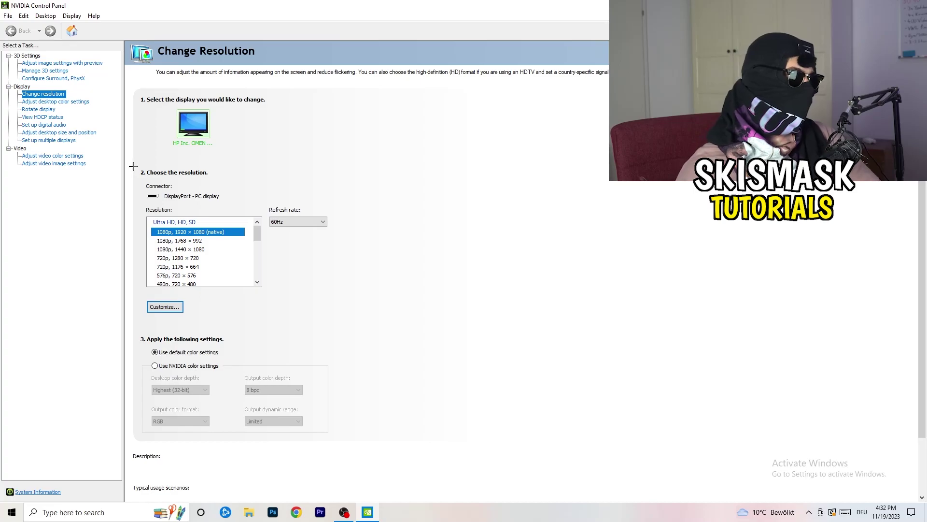
# Start a new custom resolution and enter 1440 horizontal by 1040 vertical pixels
pyautogui.click(170, 307)
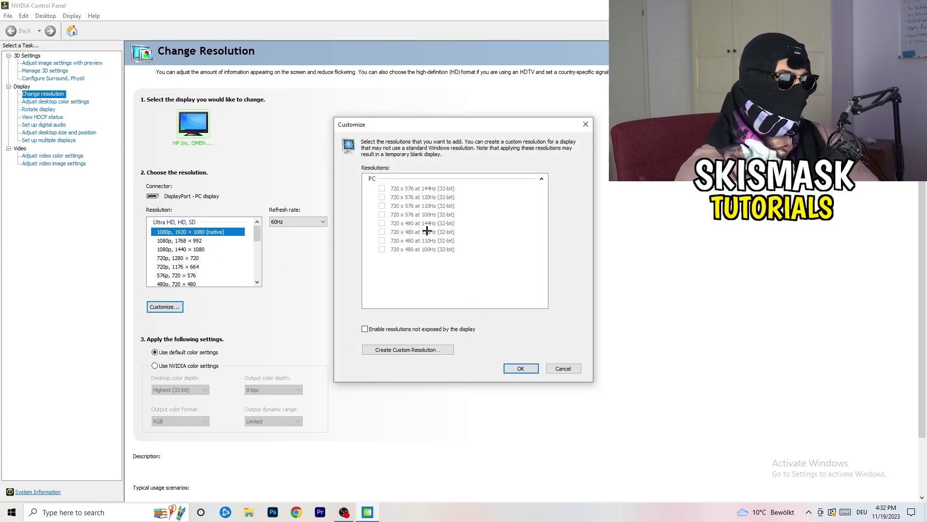
pyautogui.click(424, 349)
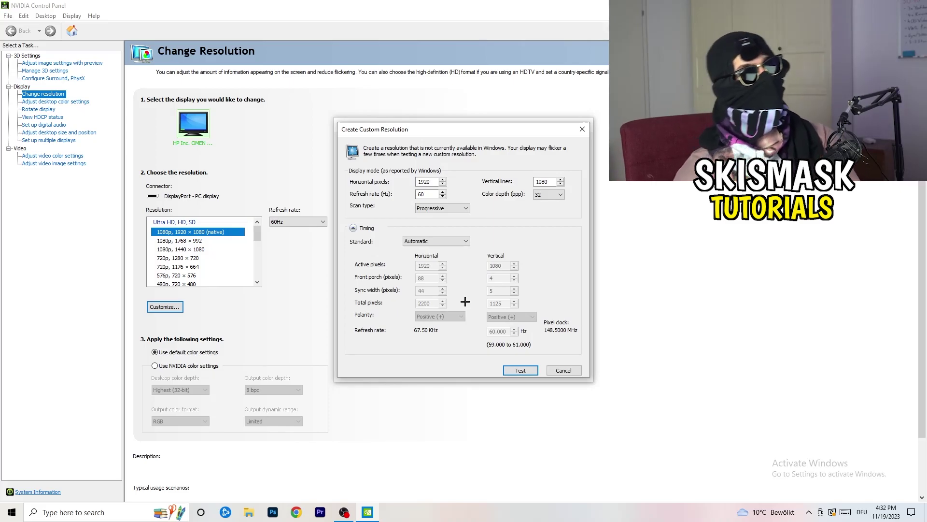
pyautogui.doubleClick(433, 183)
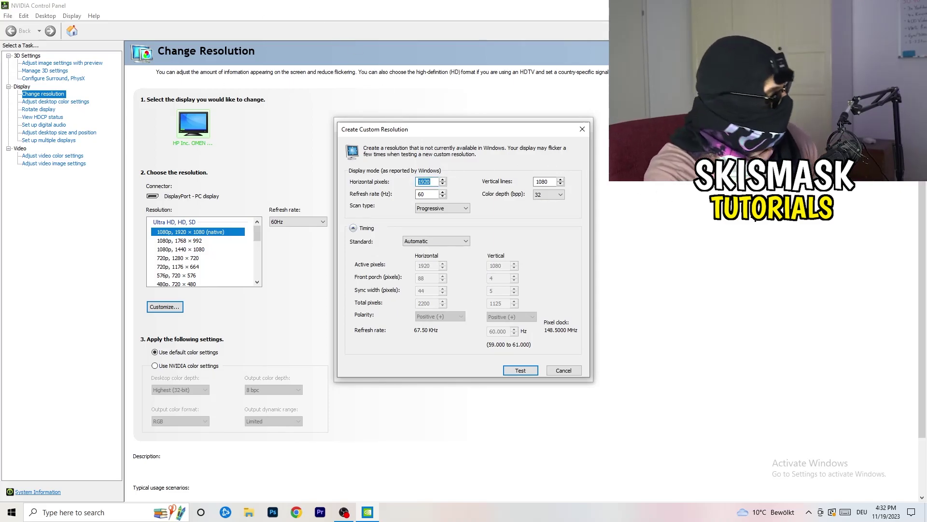
pyautogui.write('1140')
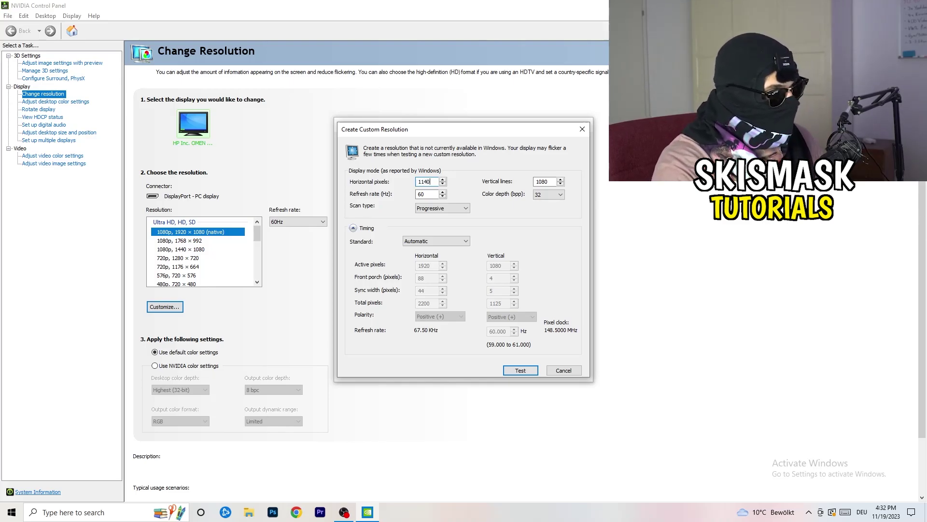
pyautogui.press('BackSpace')
pyautogui.press('BackSpace')
pyautogui.press('BackSpace')
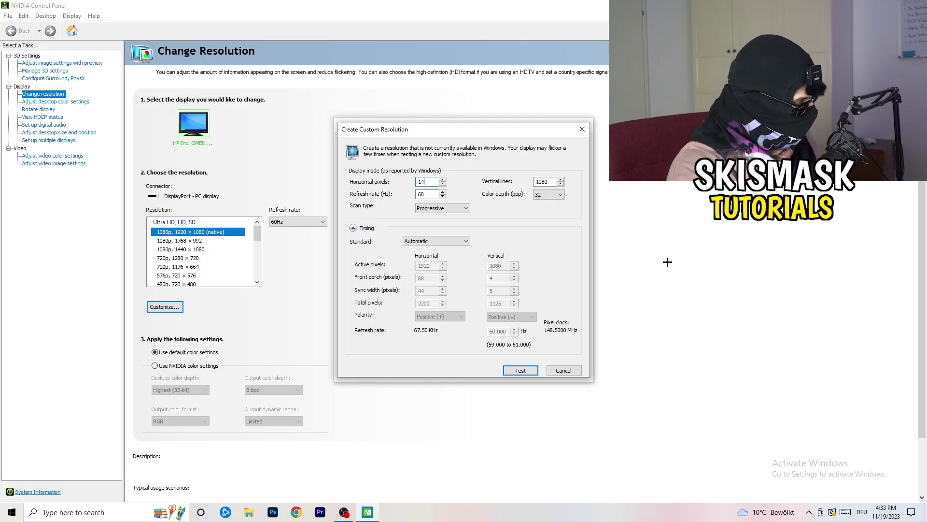
pyautogui.write('440')
pyautogui.click(549, 182)
pyautogui.press('BackSpace')
pyautogui.press('BackSpace')
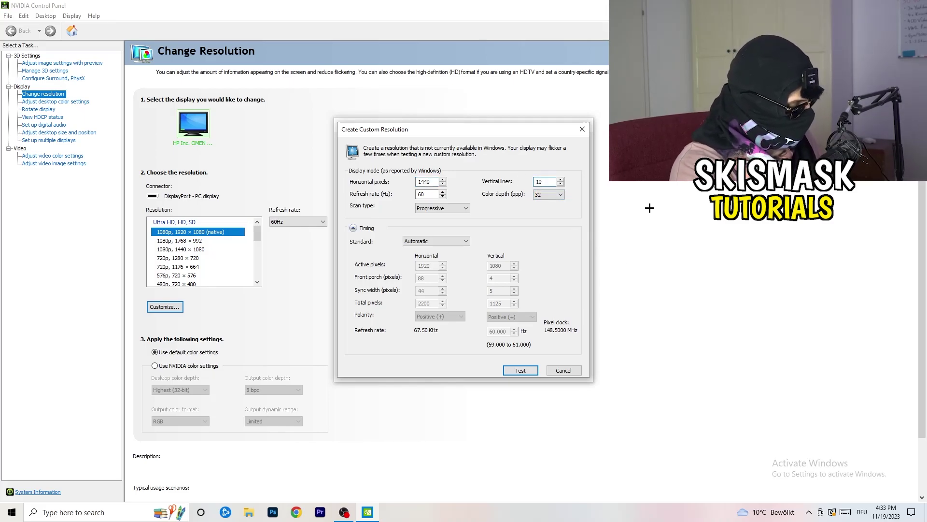
pyautogui.write('40')
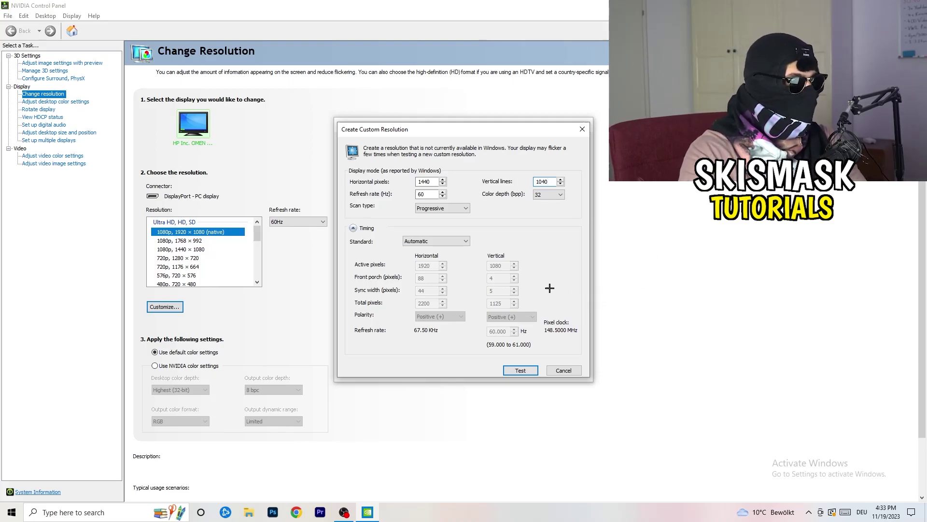
# Keep progressive scan and set the timing standard to CVT reduced blank
pyautogui.click(441, 208)
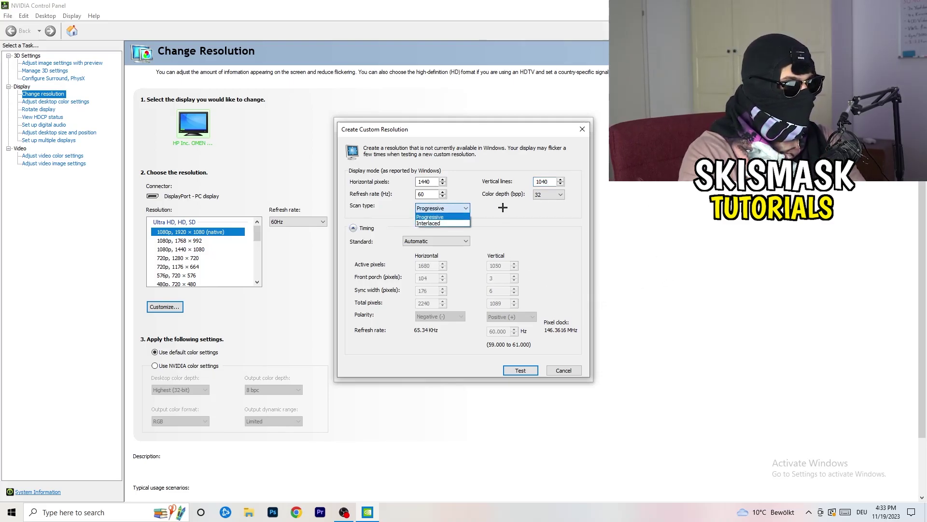
pyautogui.click(508, 235)
pyautogui.click(448, 241)
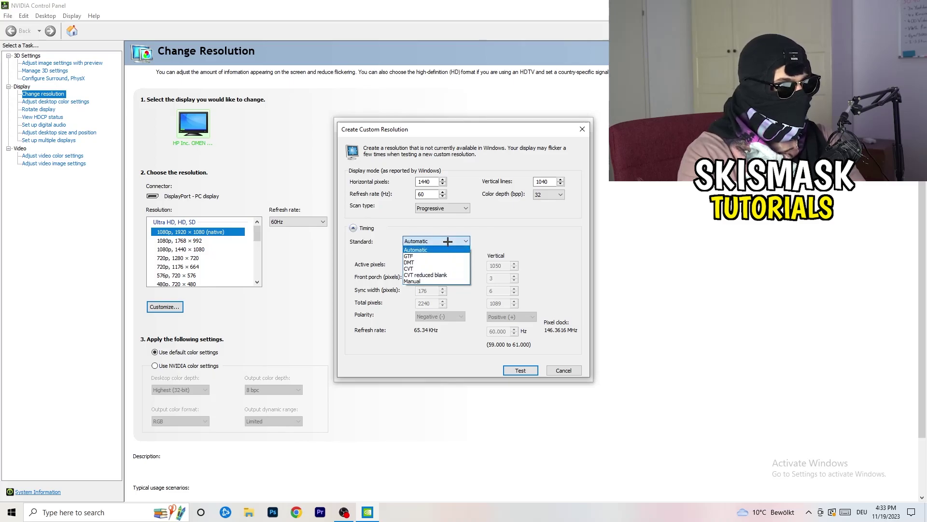
pyautogui.click(511, 247)
pyautogui.click(434, 242)
pyautogui.click(541, 240)
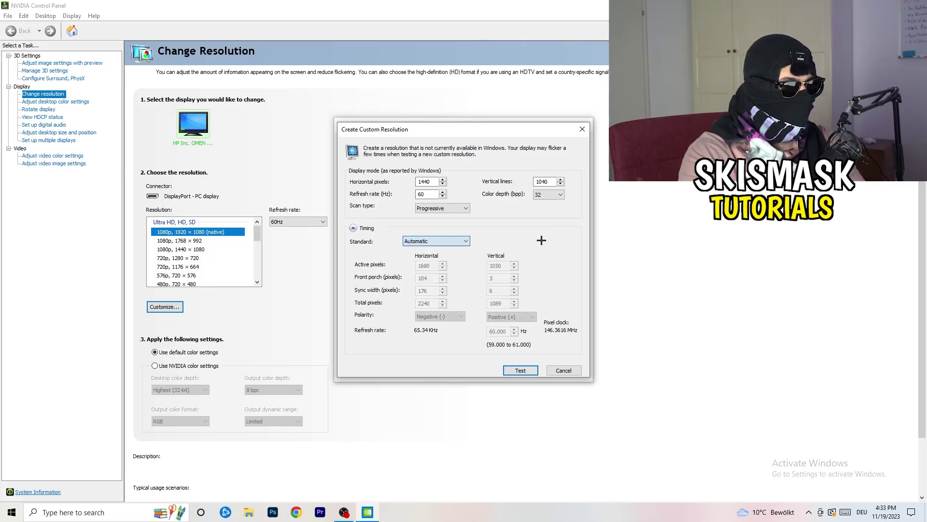
pyautogui.click(463, 241)
pyautogui.click(438, 264)
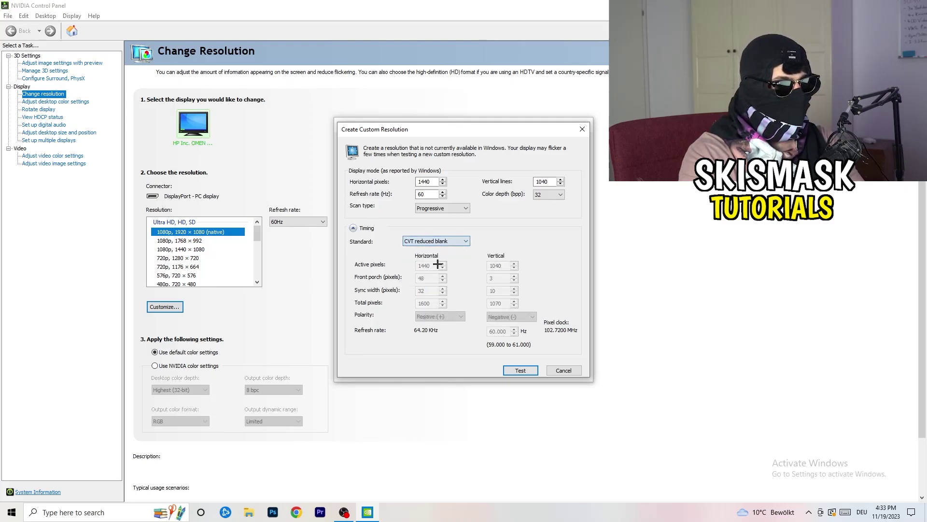
# Close both custom resolution windows and NVIDIA Control Panel untested, then launch Windows Settings from Start
pyautogui.click(586, 127)
pyautogui.click(587, 123)
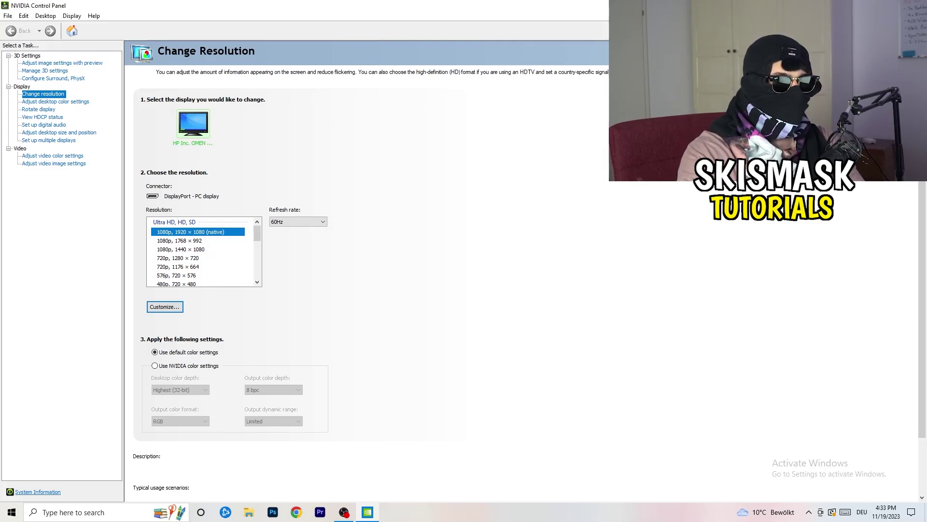
pyautogui.hotkey('alt', 'F4')
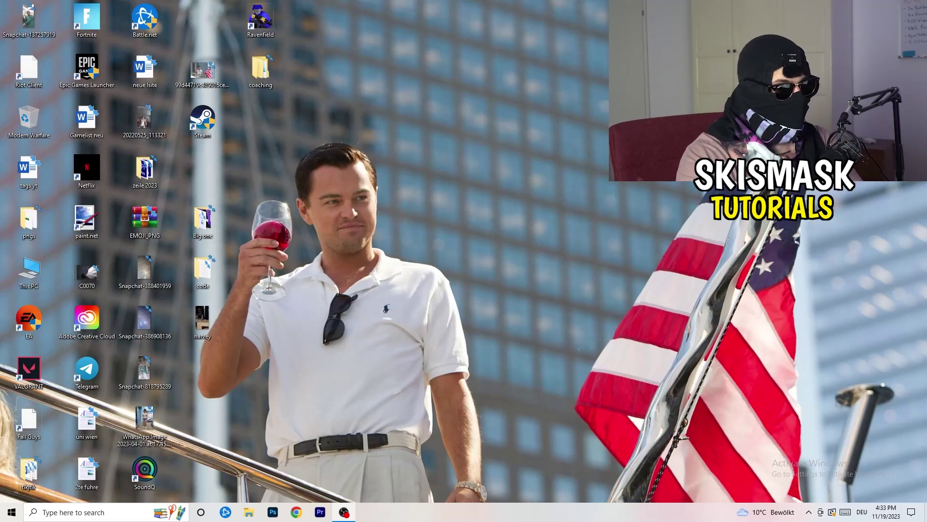
pyautogui.click(12, 512)
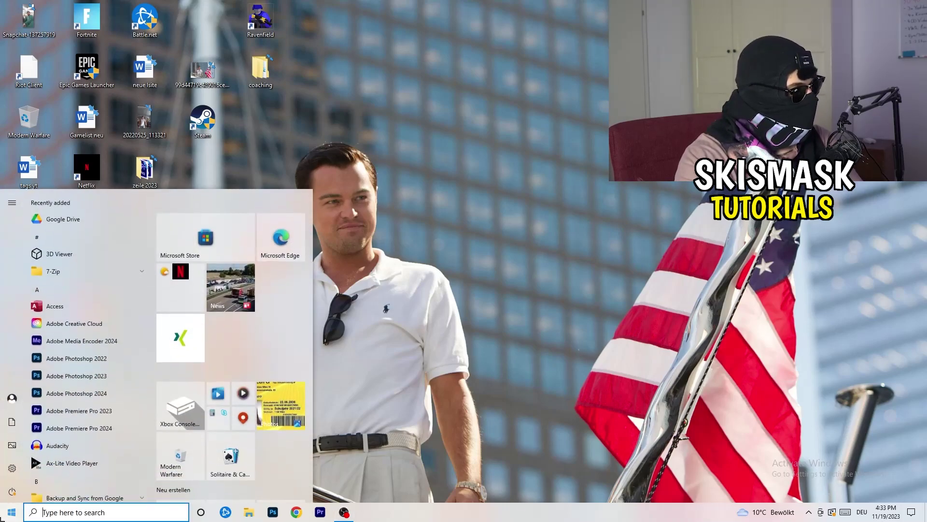
pyautogui.click(13, 468)
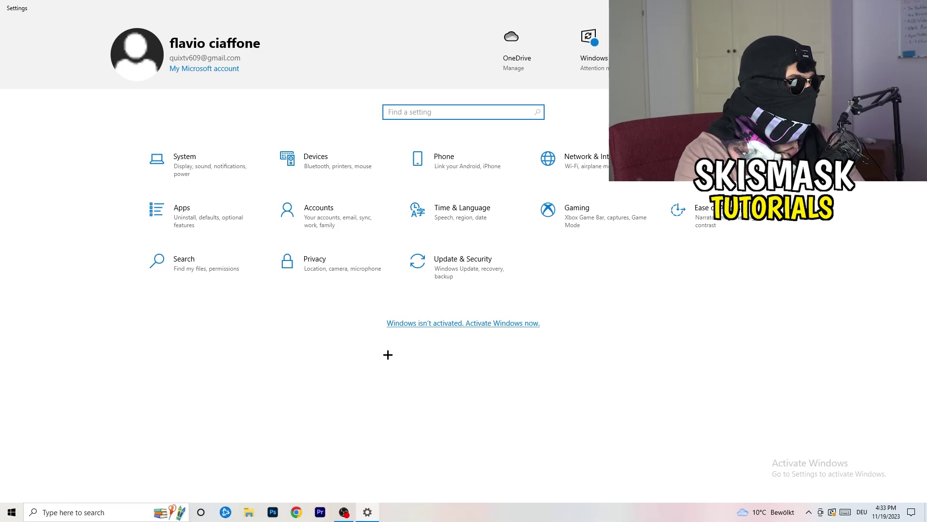
pyautogui.click(204, 176)
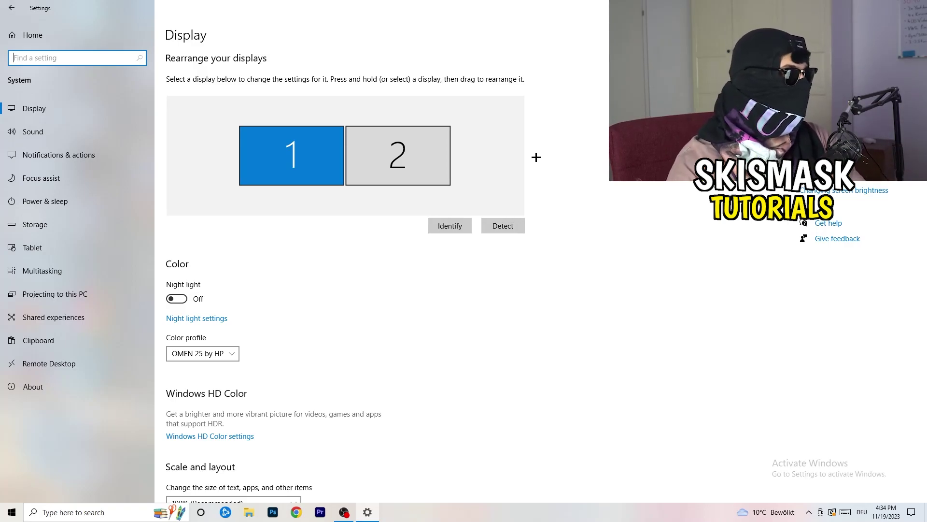
pyautogui.scroll(-5, 309, 237)
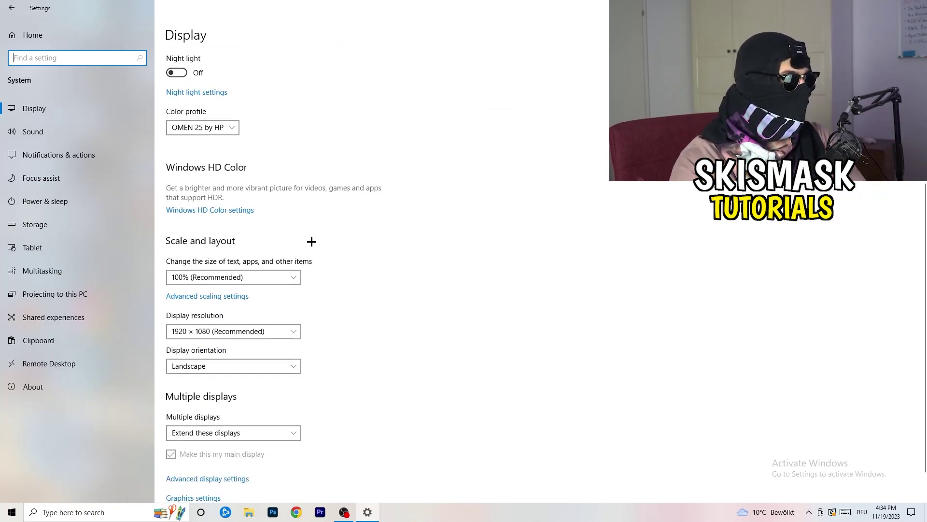
pyautogui.click(248, 126)
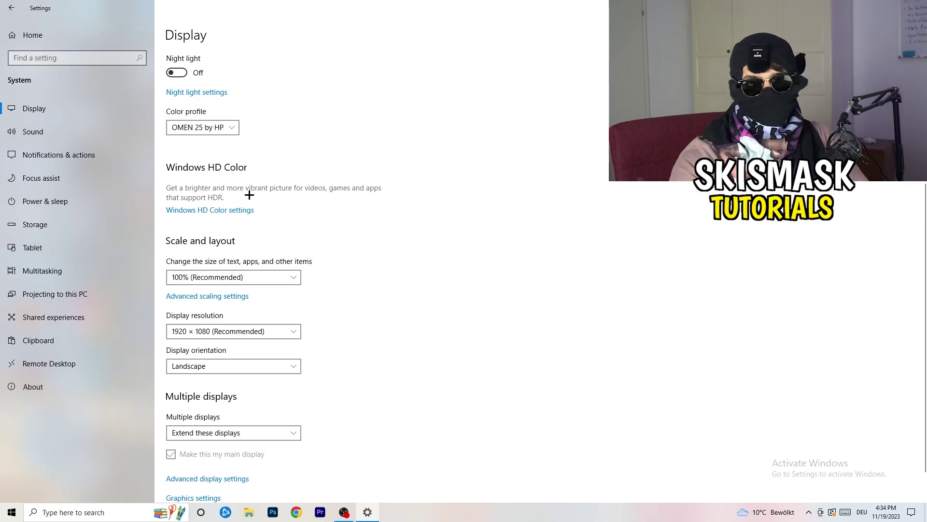
pyautogui.scroll(-1, 236, 201)
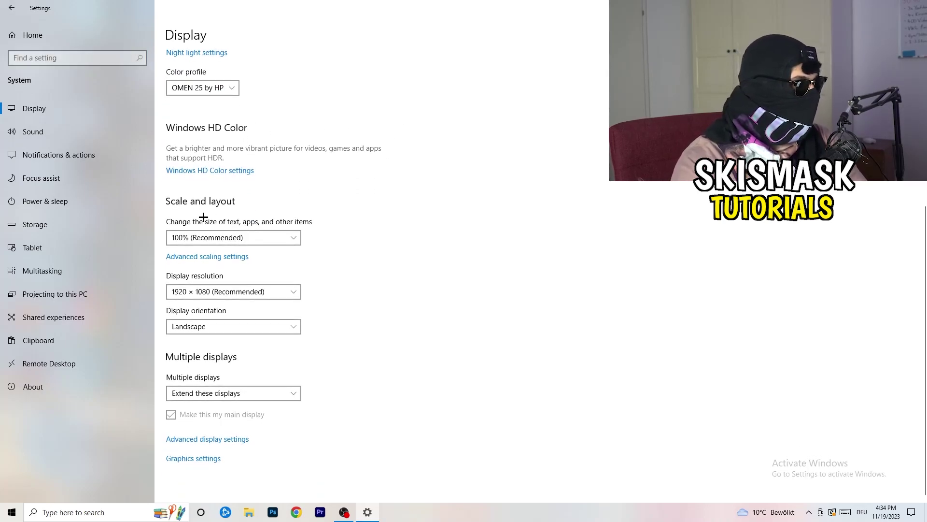
pyautogui.click(286, 236)
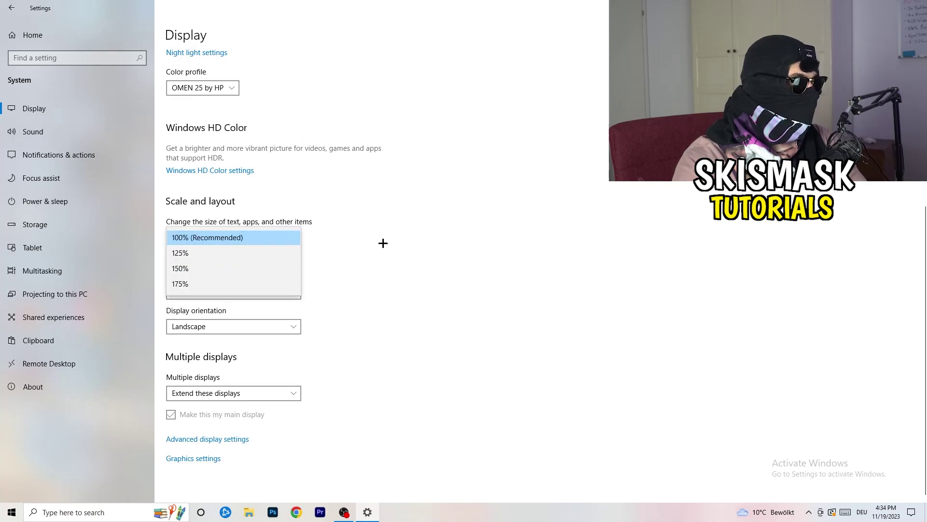
pyautogui.click(454, 227)
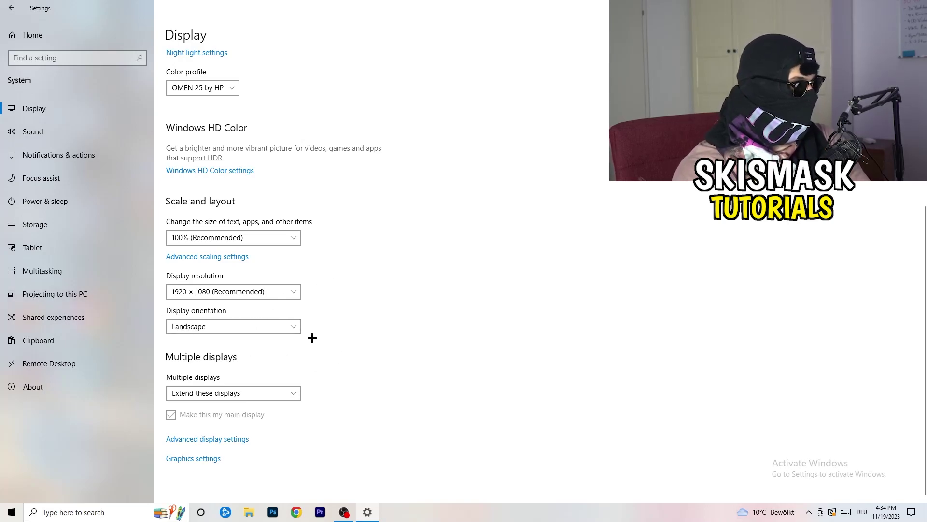
# Go from the Settings home page to Gaming's Xbox Game Bar page, confirming it is Off
pyautogui.click(11, 7)
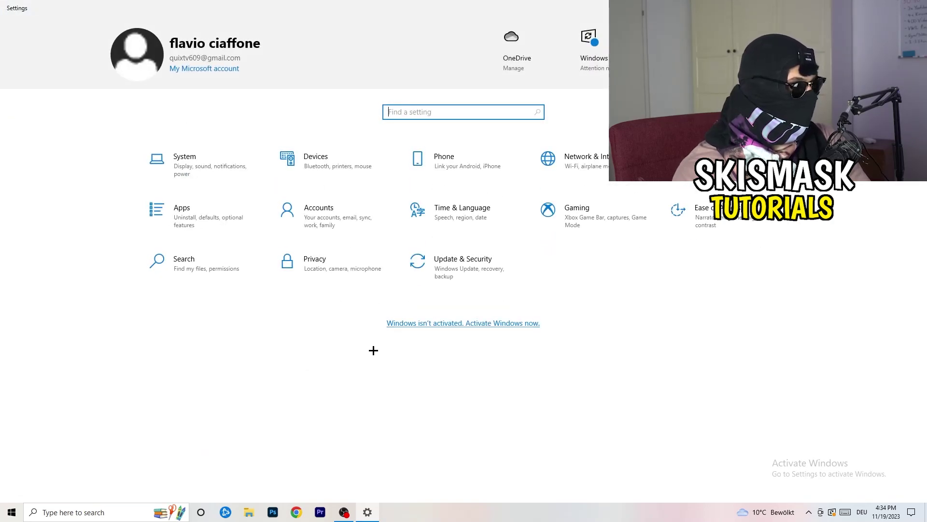
pyautogui.click(616, 233)
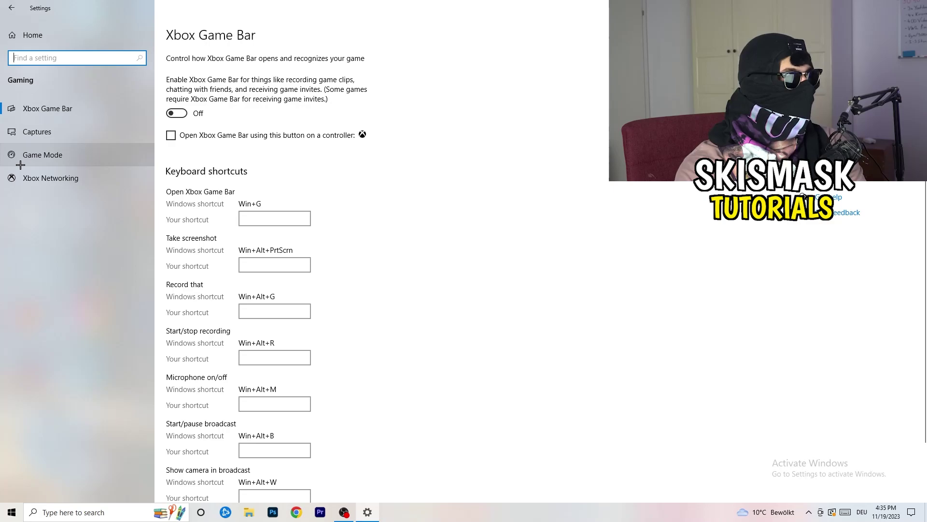
# View Game Mode, leave it On, and close Settings with Alt+F4
pyautogui.click(55, 155)
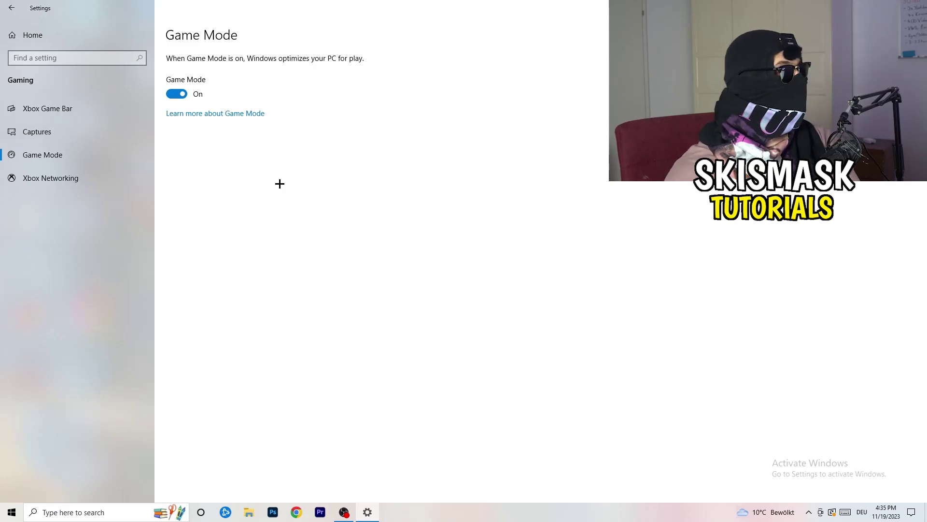
pyautogui.hotkey('alt', 'F4')
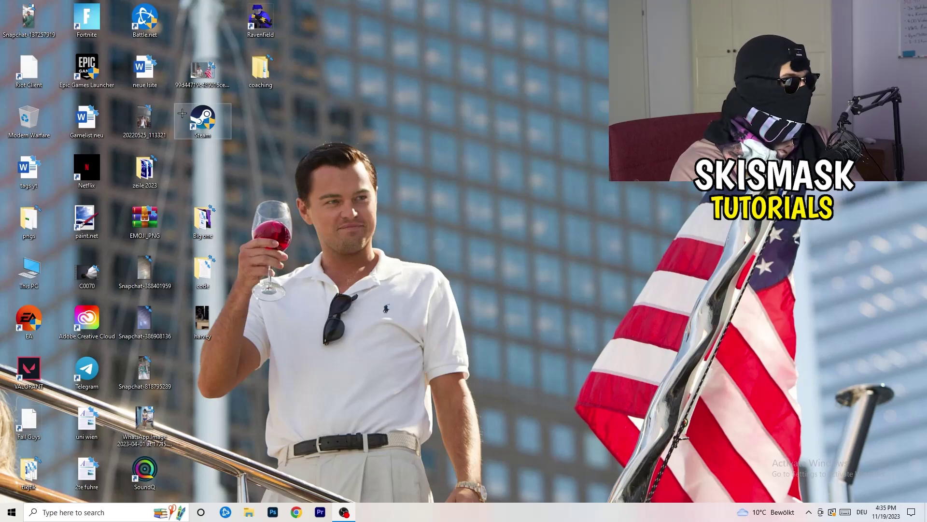
# Set the Steam shortcut to Windows 8 compatibility mode with Run as administrator and save
pyautogui.moveTo(203, 124); pyautogui.dragTo(491, 197)
pyautogui.rightClick(496, 169)
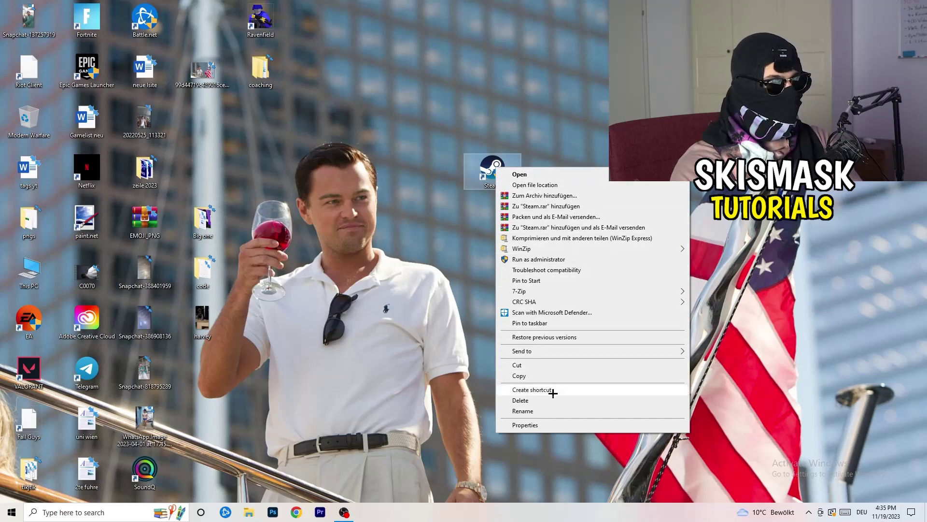
pyautogui.click(558, 425)
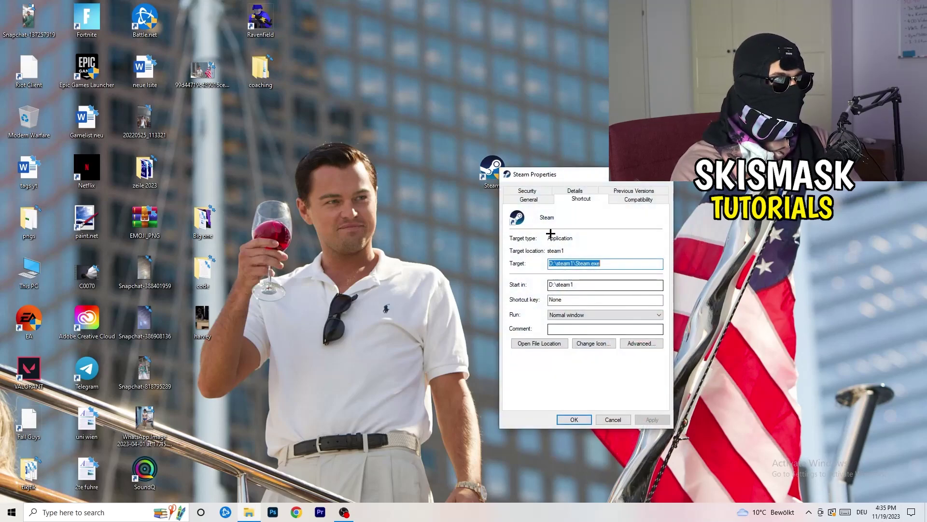
pyautogui.moveTo(565, 173); pyautogui.dragTo(399, 93)
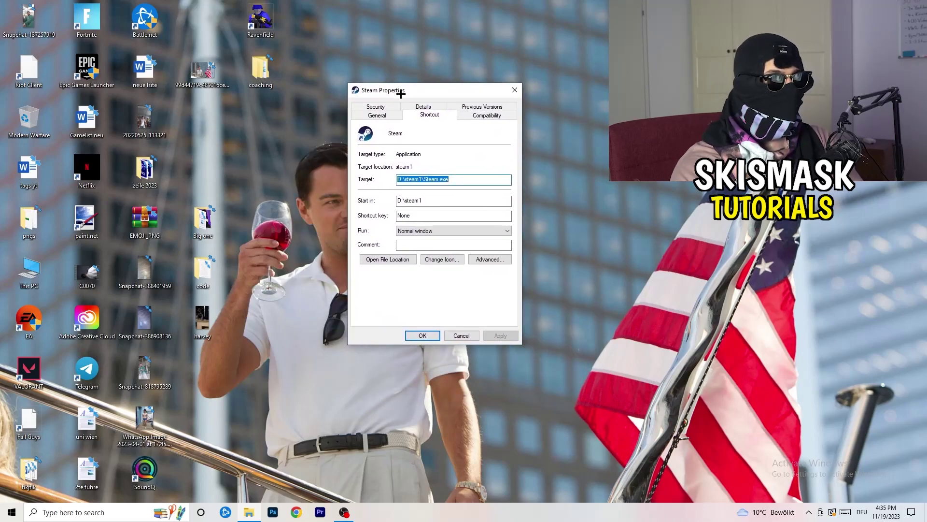
pyautogui.click(493, 116)
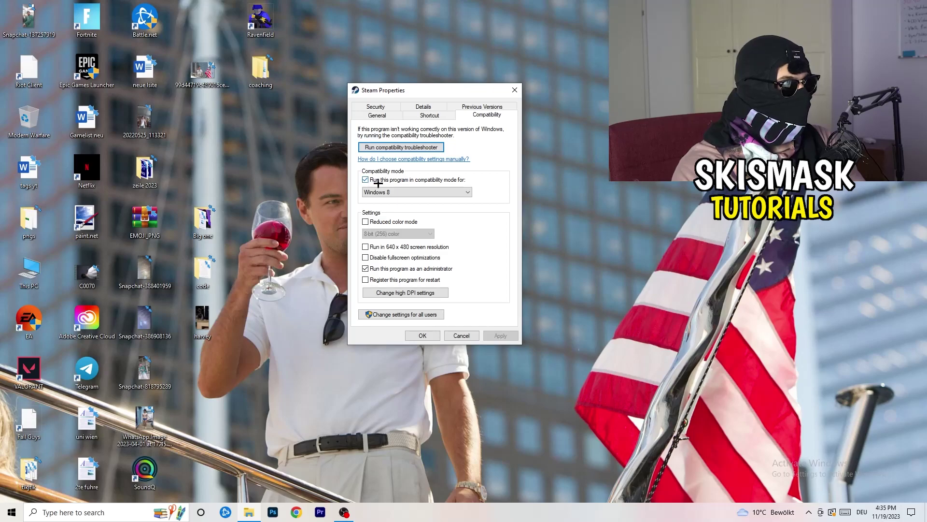
pyautogui.click(437, 191)
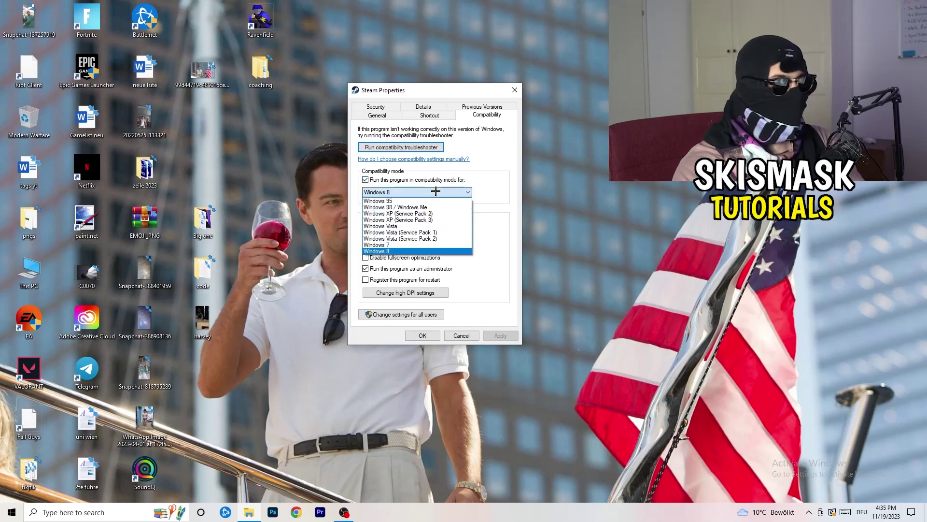
pyautogui.click(515, 184)
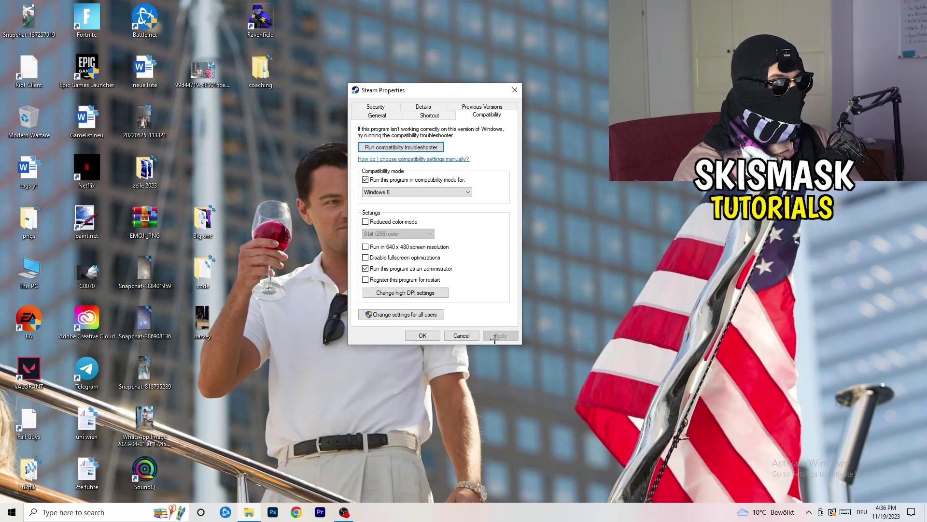
pyautogui.click(423, 335)
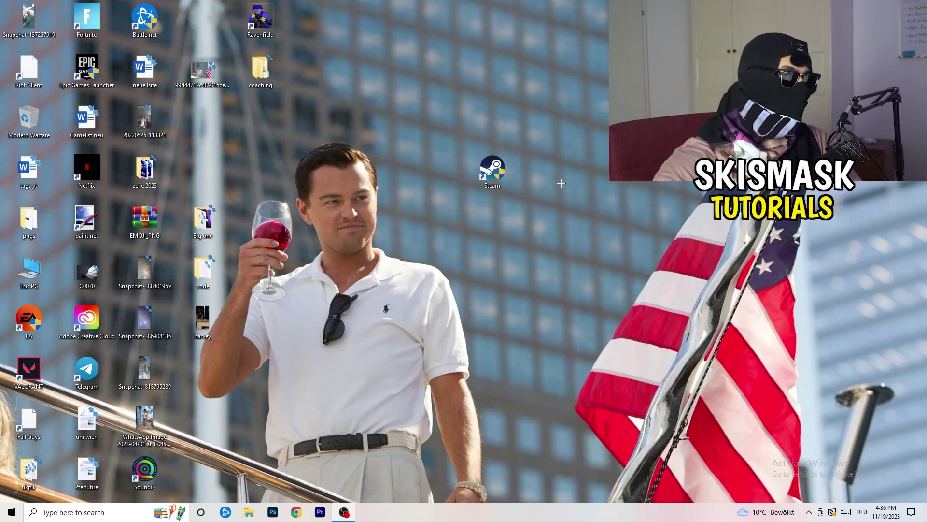
# Recheck the Steam shortcut's saved compatibility settings, then drag the icon back into its original slot
pyautogui.moveTo(504, 181); pyautogui.dragTo(445, 180)
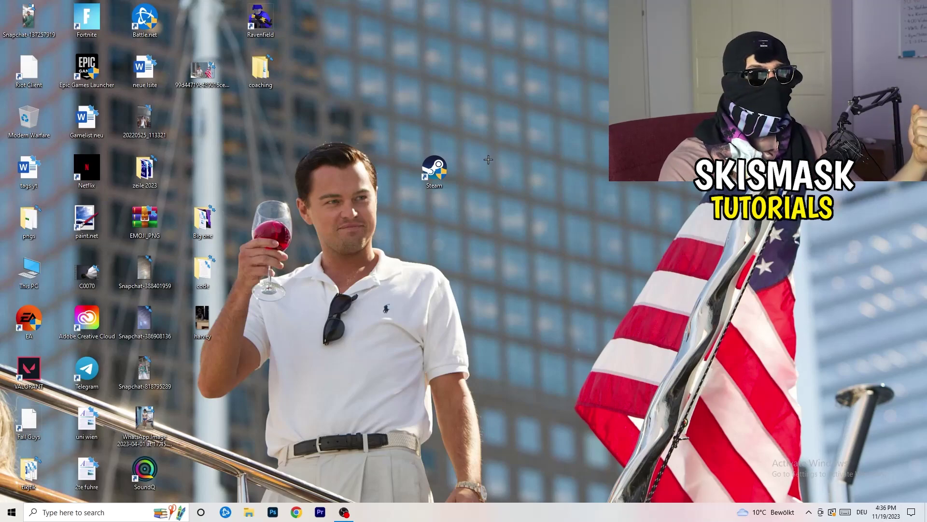
pyautogui.moveTo(444, 170); pyautogui.dragTo(335, 165)
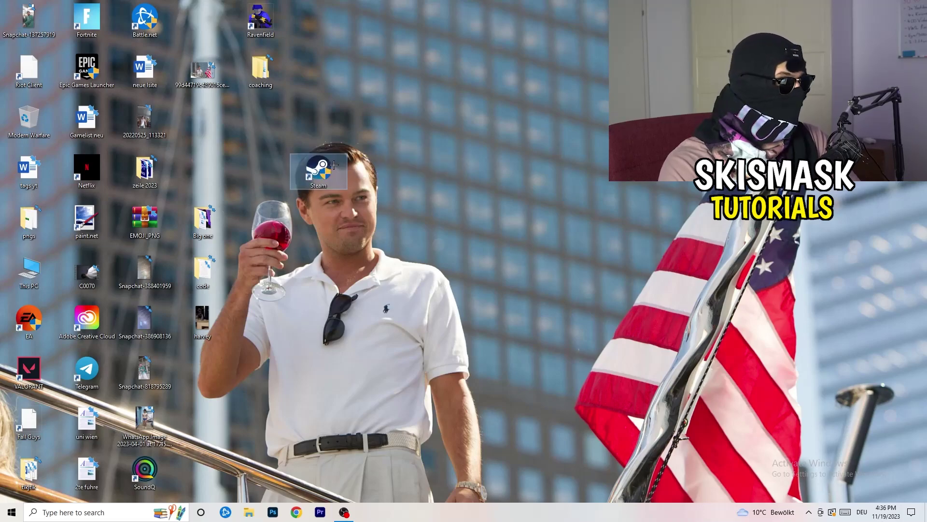
pyautogui.rightClick(318, 166)
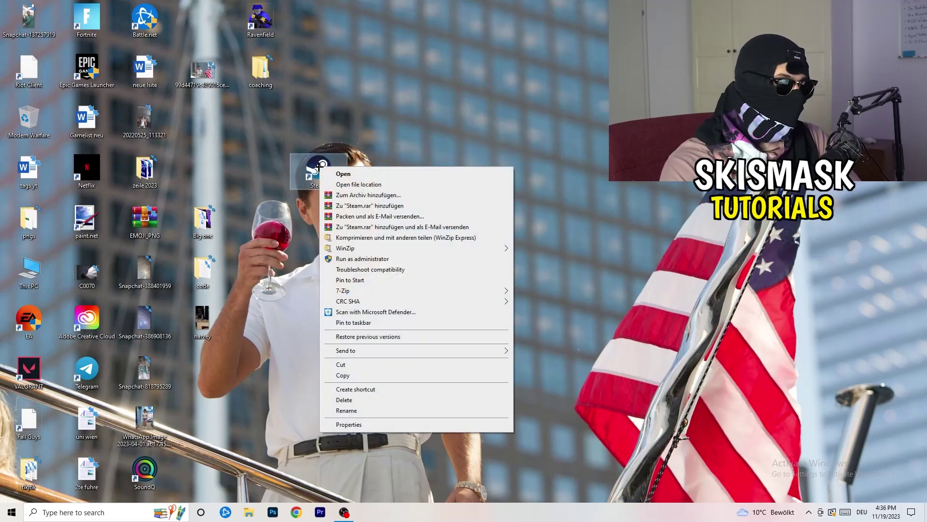
pyautogui.click(349, 424)
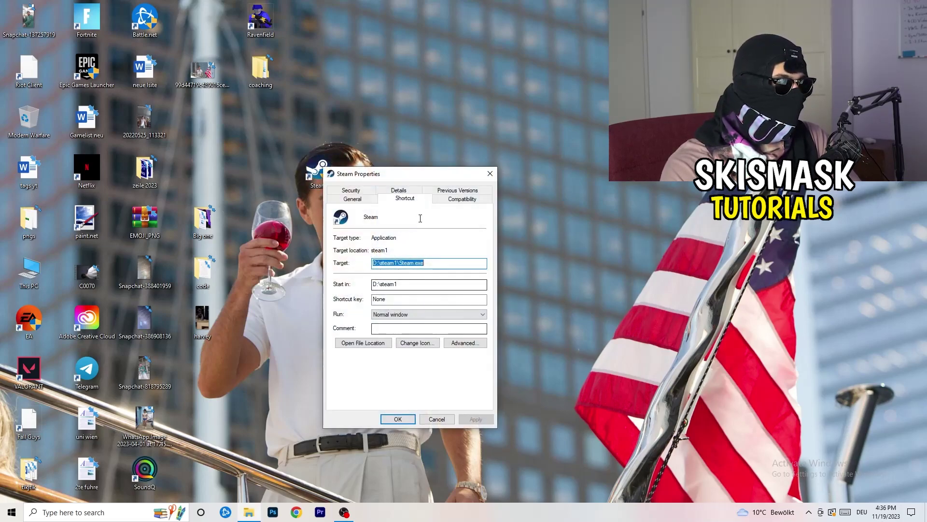
pyautogui.click(461, 198)
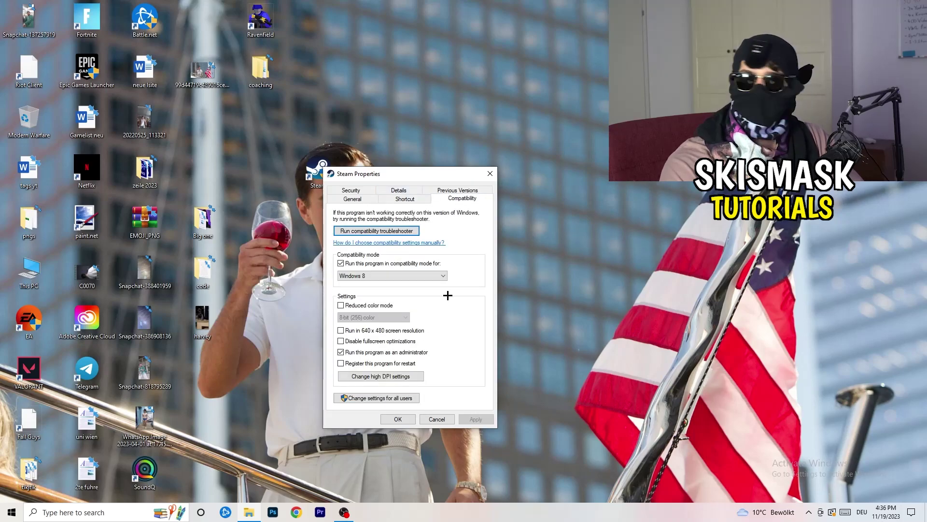
pyautogui.click(490, 174)
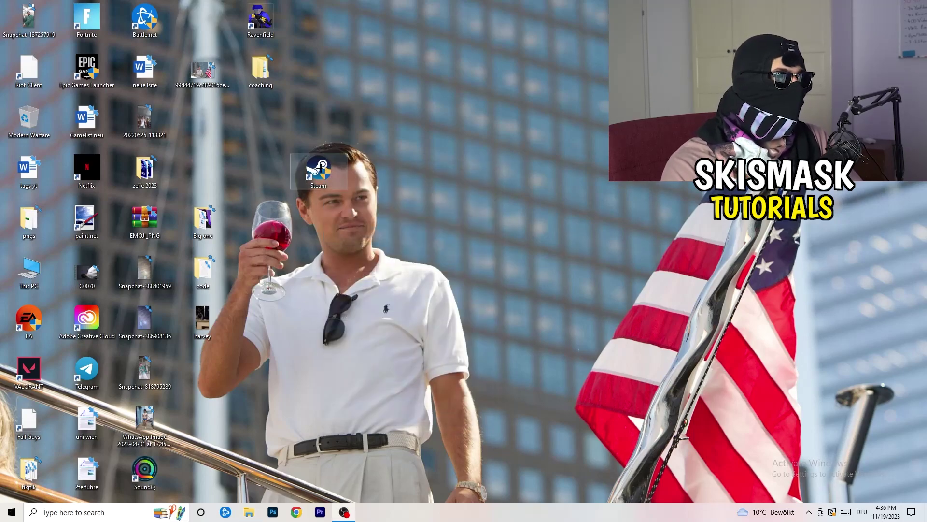
pyautogui.moveTo(203, 118); pyautogui.dragTo(203, 118)
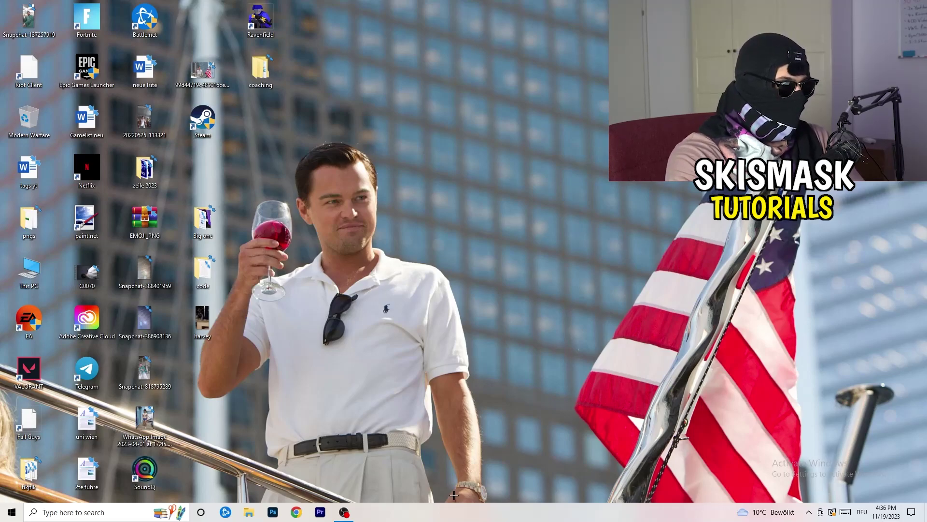
pyautogui.moveTo(459, 509); pyautogui.dragTo(531, 517)
# Launch Task Manager from the taskbar, maximize it, and show the Details process list
pyautogui.rightClick(494, 513)
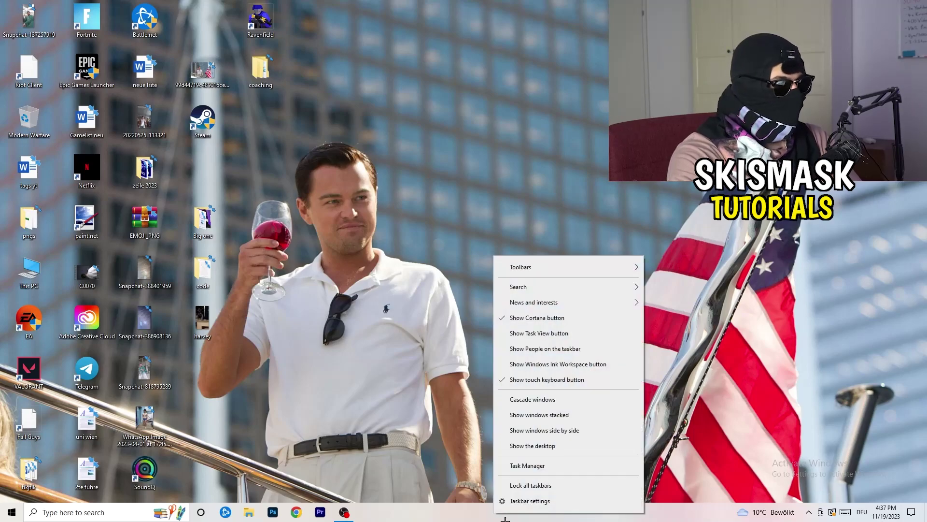
pyautogui.click(536, 466)
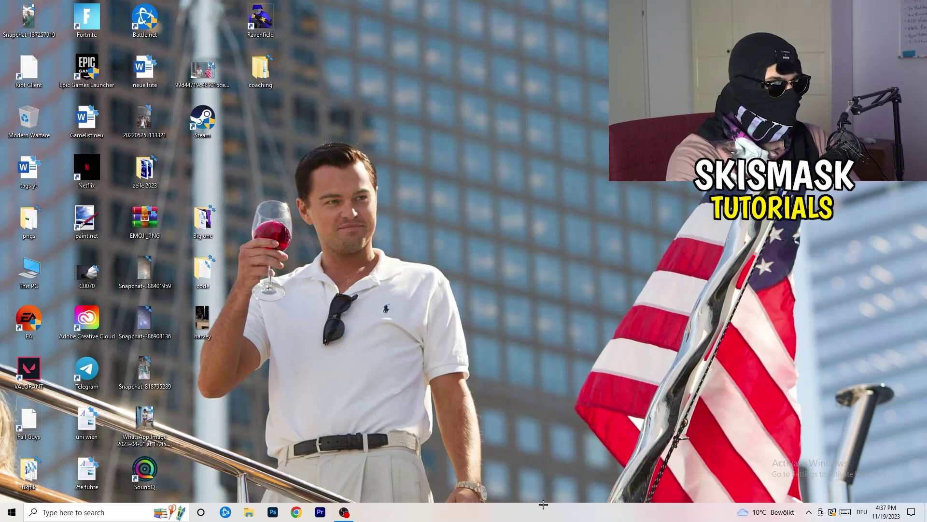
pyautogui.click(539, 20)
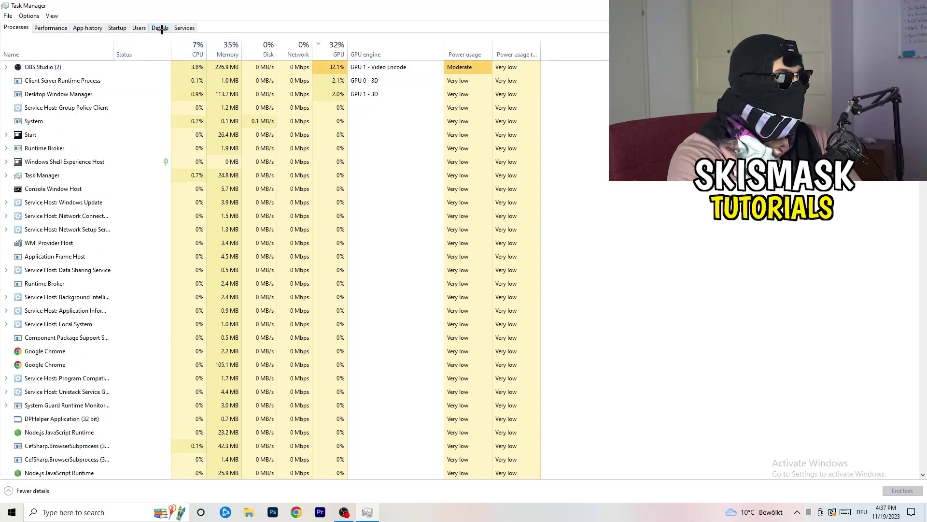
pyautogui.click(161, 28)
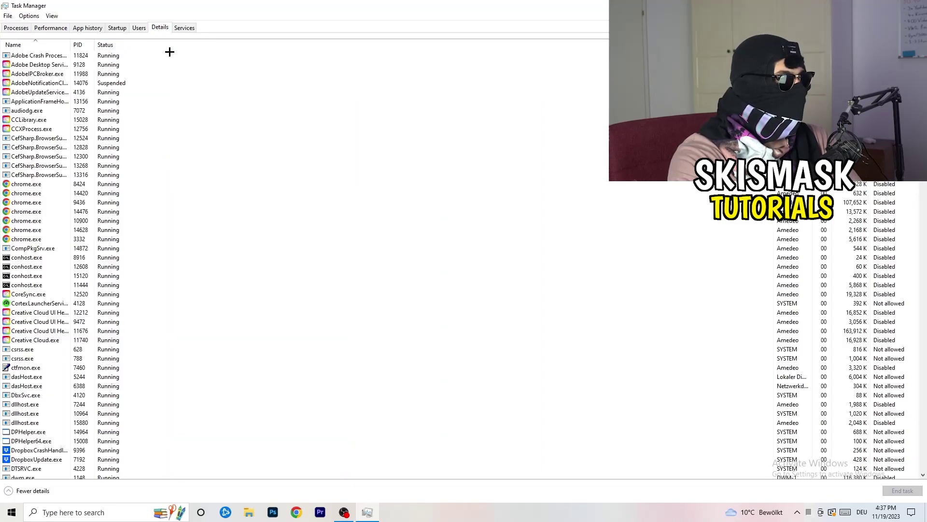
# Show the Set priority choices for the Creative Cloud UI Helper process, still at Normal
pyautogui.rightClick(28, 321)
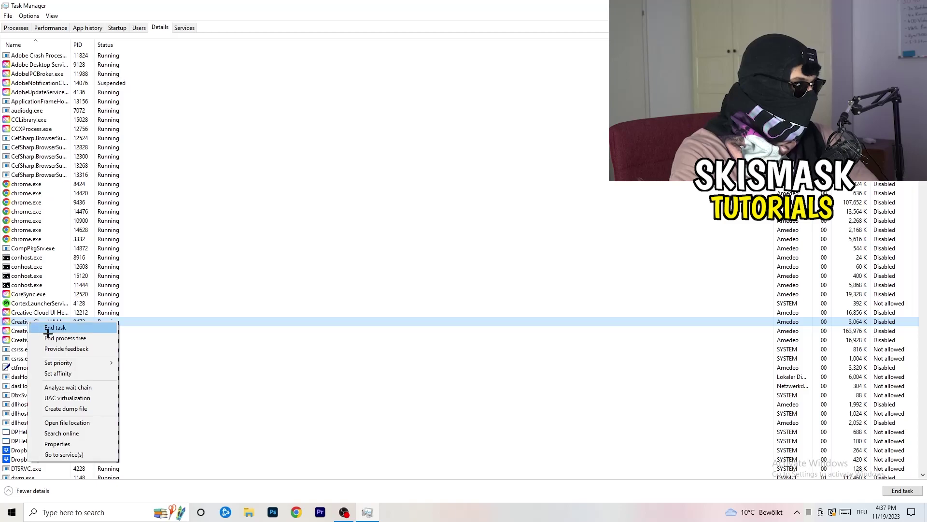
pyautogui.moveTo(112, 361)
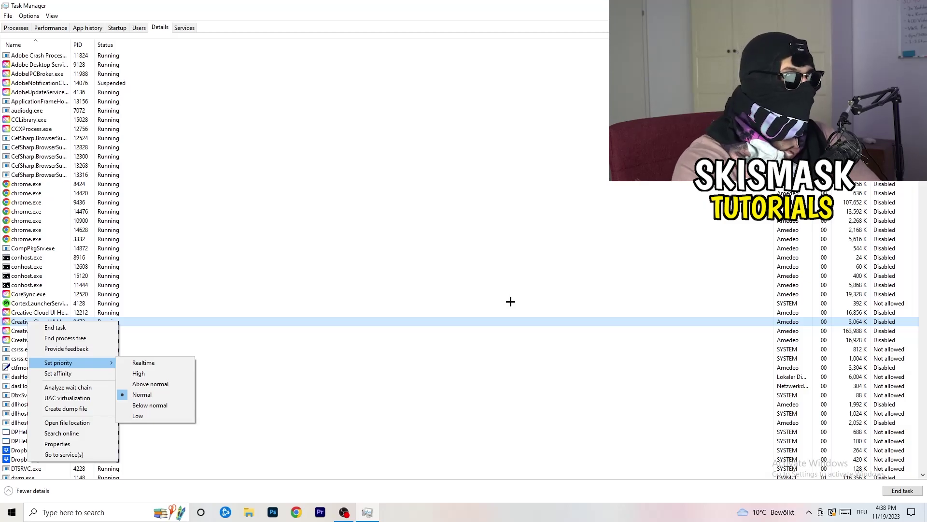
# Dismiss the priority menu with Esc and close Task Manager
pyautogui.press('Escape')
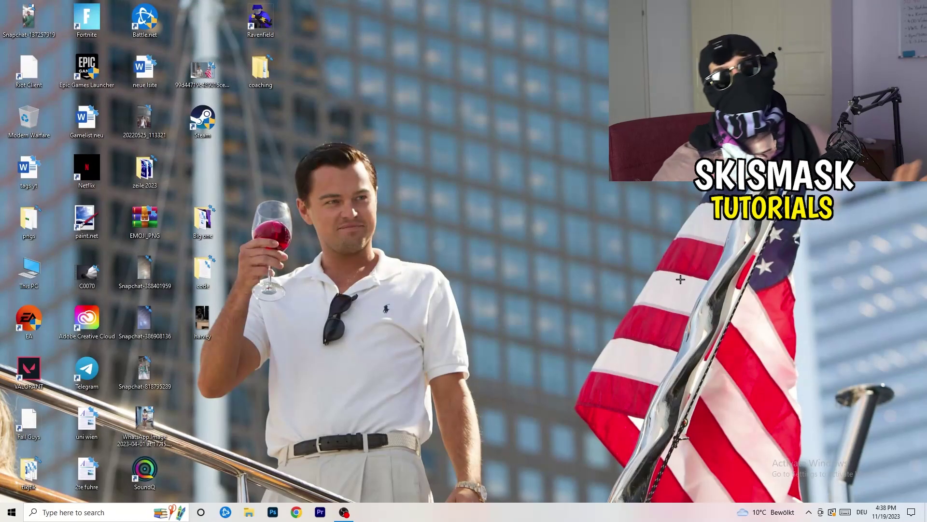